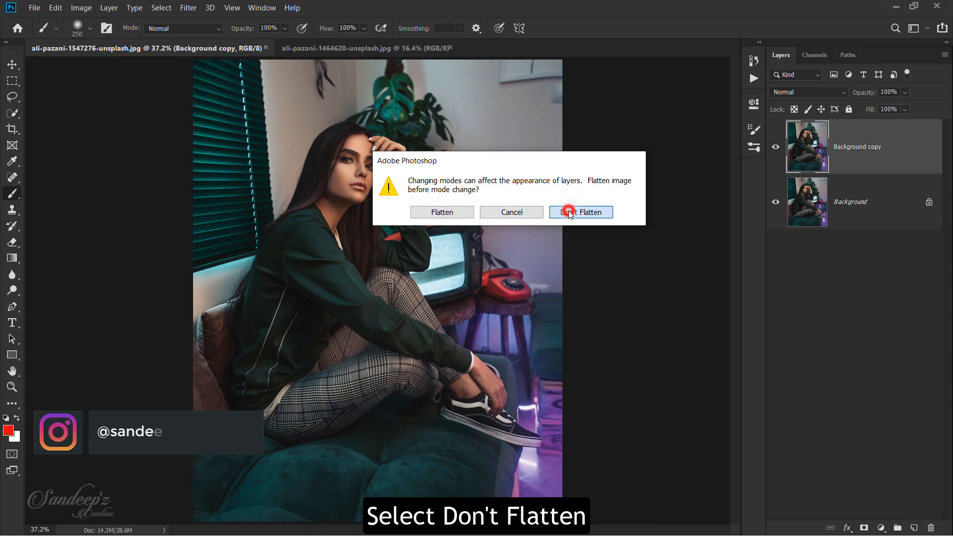
Step: Copy the a channel of the Background copy layer and paste it into the b channel
left_click(815, 54)
left_click(806, 126)
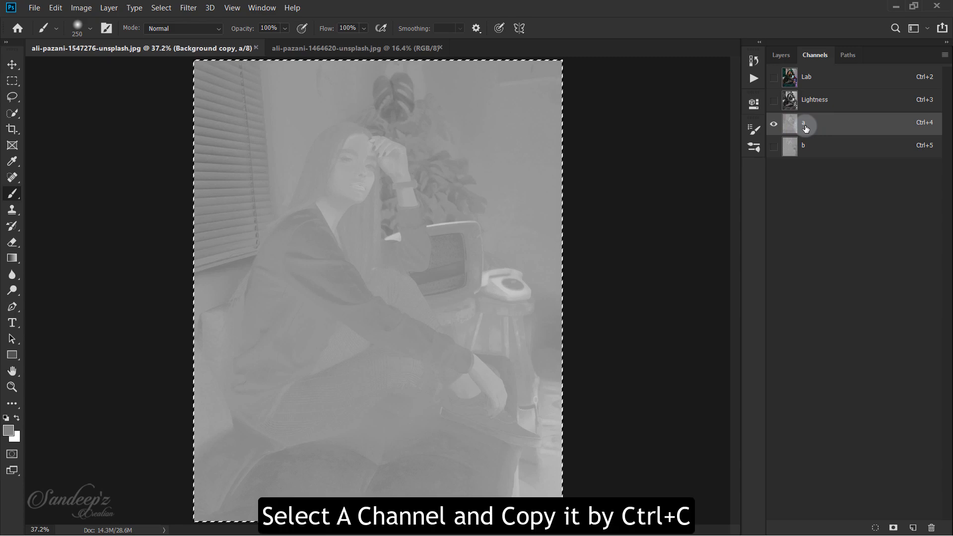
left_click(852, 149)
key("ctrl+v")
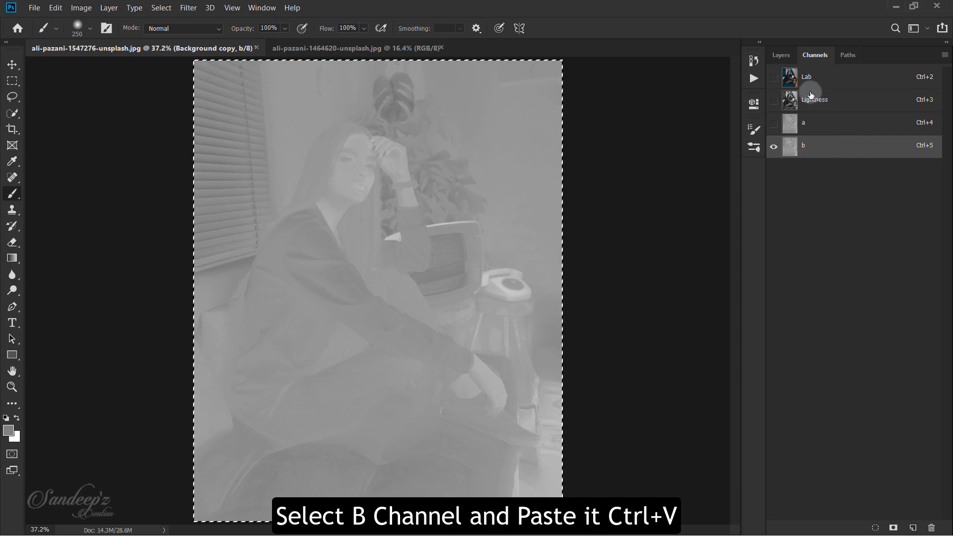
Step: Show the composite Lab channel again, return to the layers and deselect the image
left_click(786, 57)
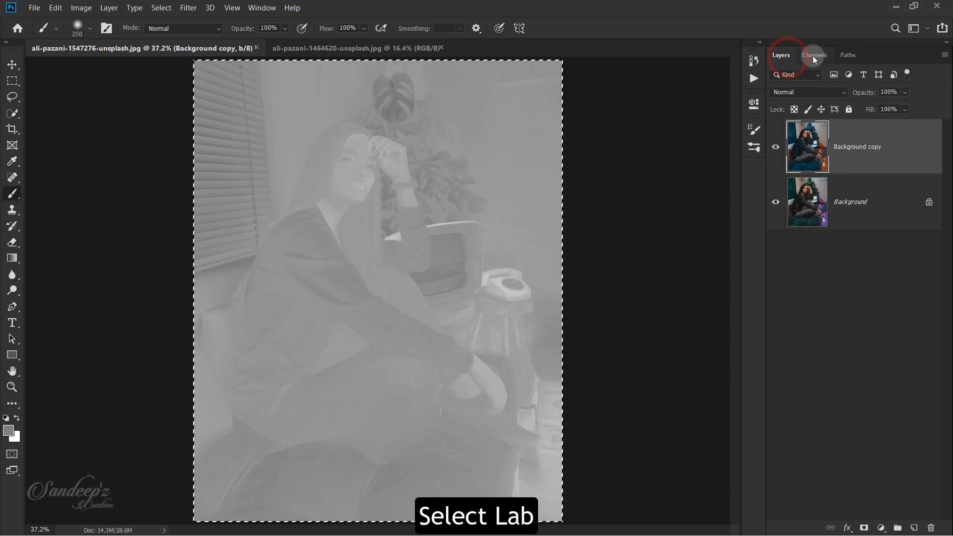
left_click(815, 55)
left_click(775, 78)
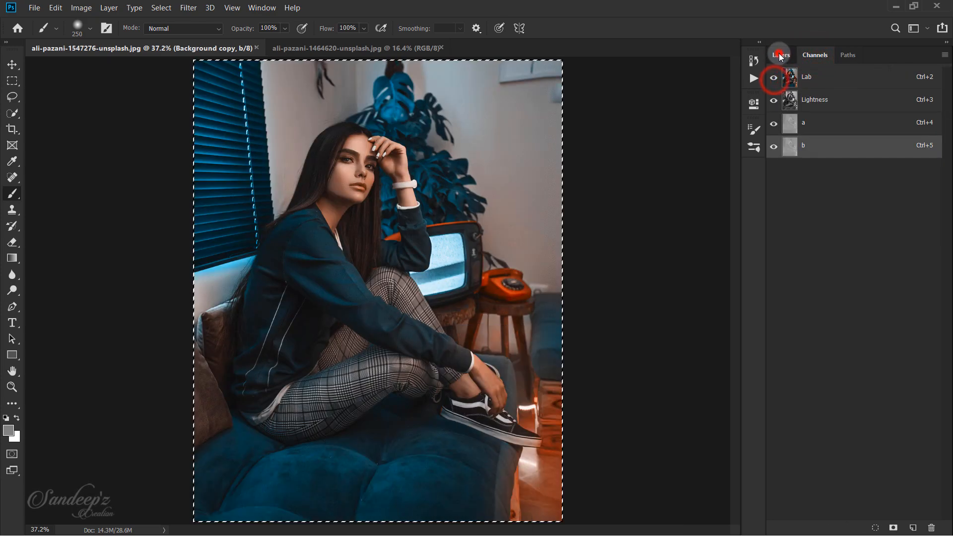
left_click(781, 55)
key("ctrl+d")
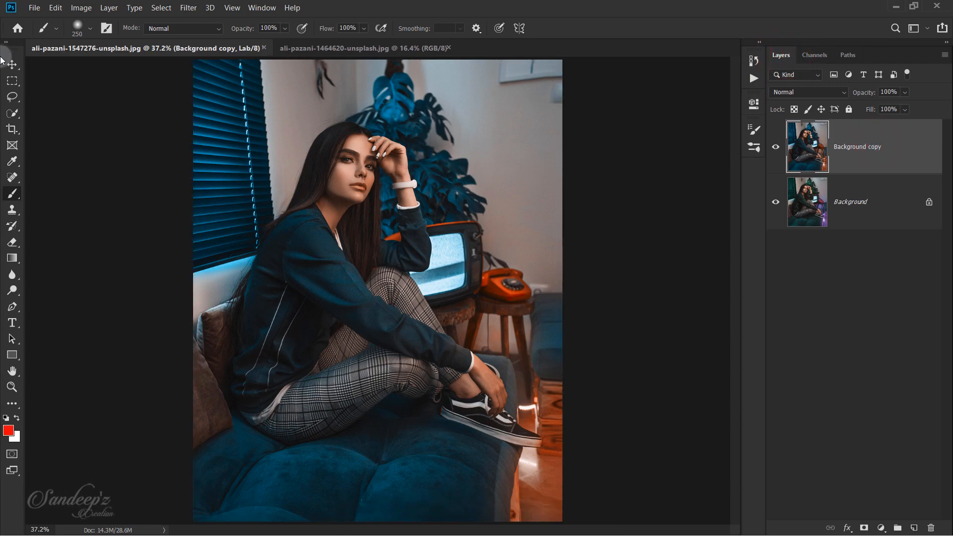
Step: Convert the image mode to RGB Color without flattening the layers
left_click(80, 8)
mouse_move(174, 22)
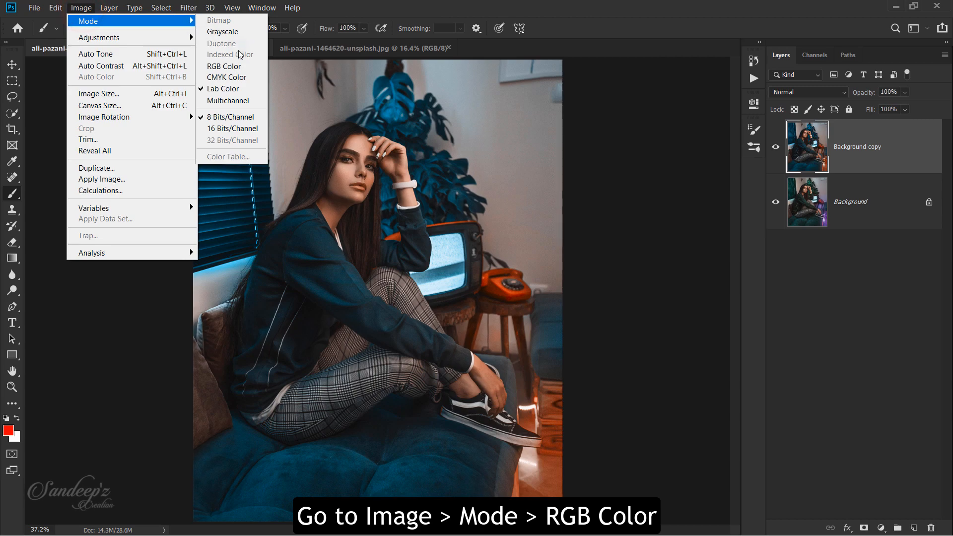
left_click(245, 66)
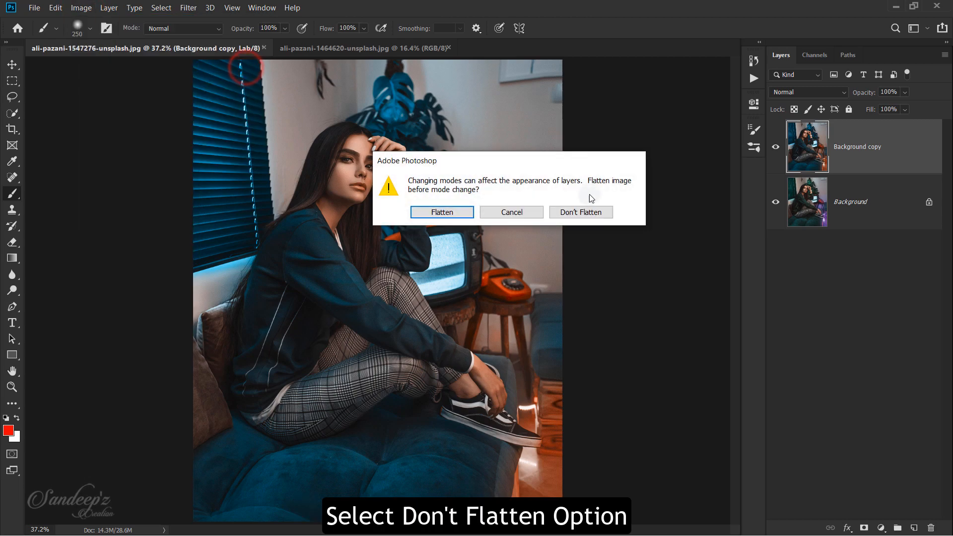
left_click(581, 213)
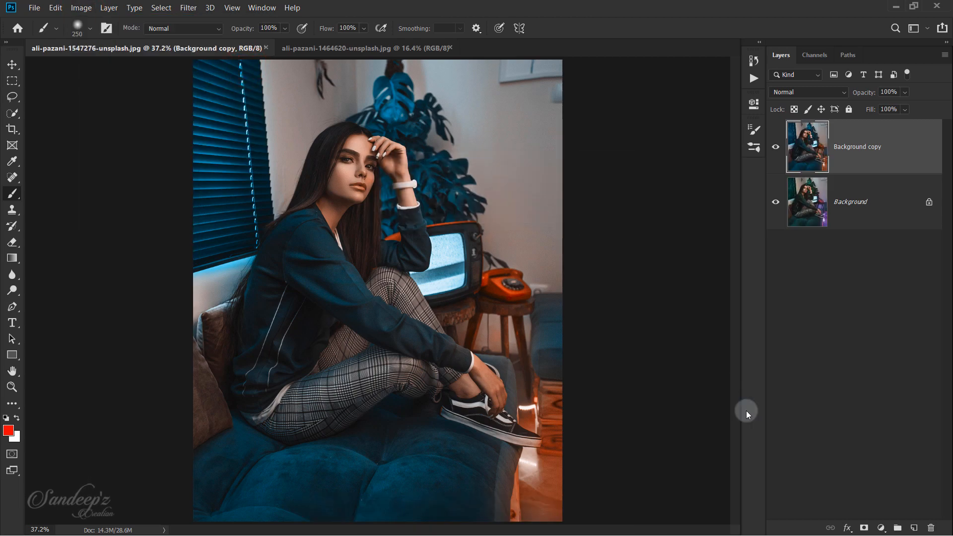
Step: Add a Selective Color adjustment layer and set its Reds to Magenta -40% and Yellow 50%
left_click(881, 527)
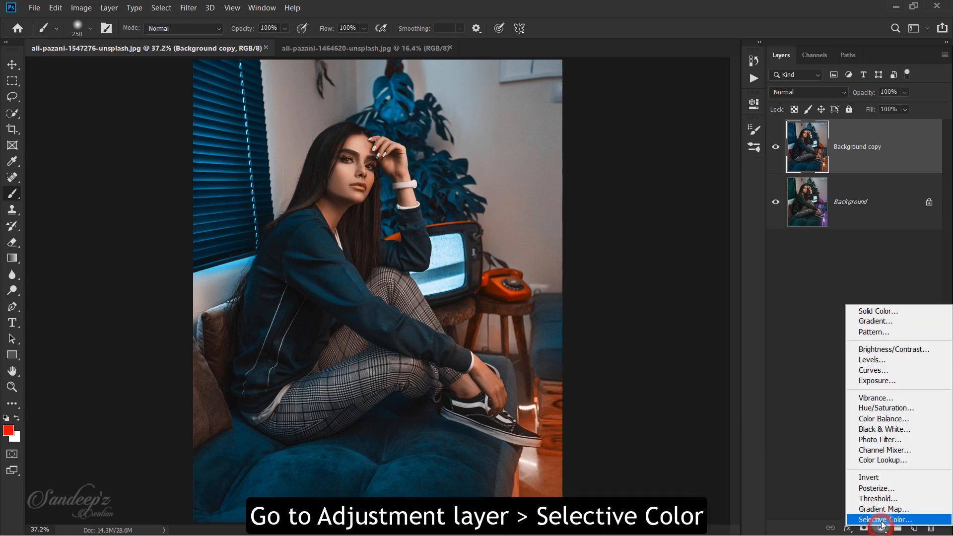
left_click(882, 520)
left_click(686, 152)
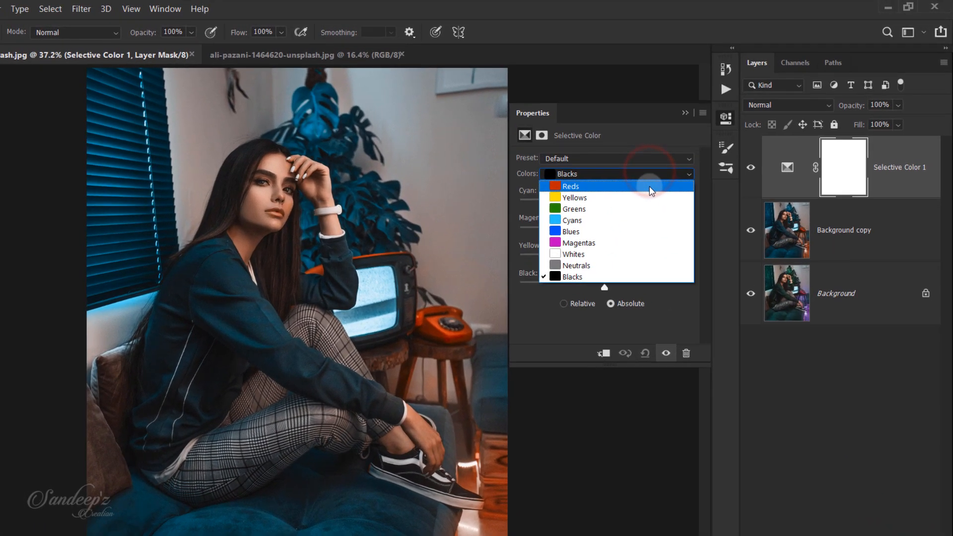
left_click(685, 164)
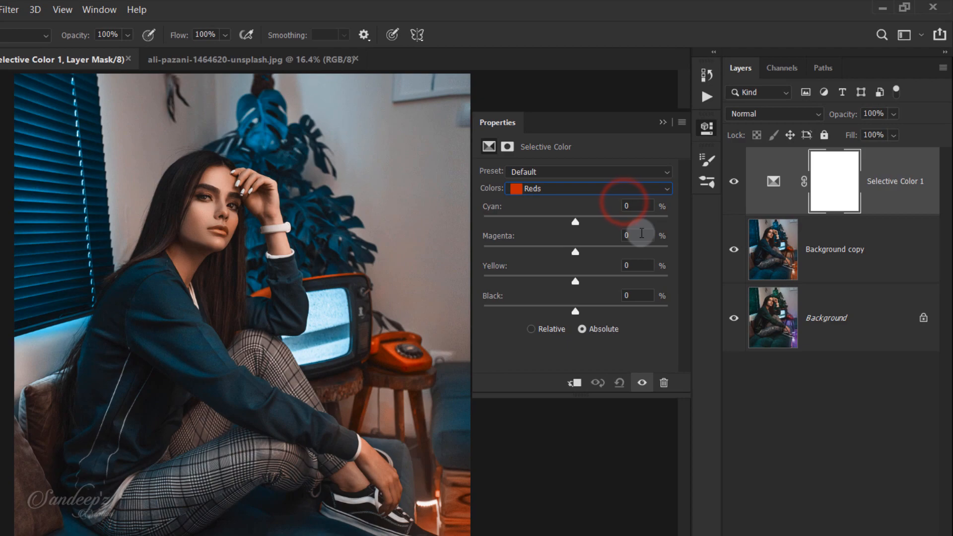
double_click(638, 234)
type("-40")
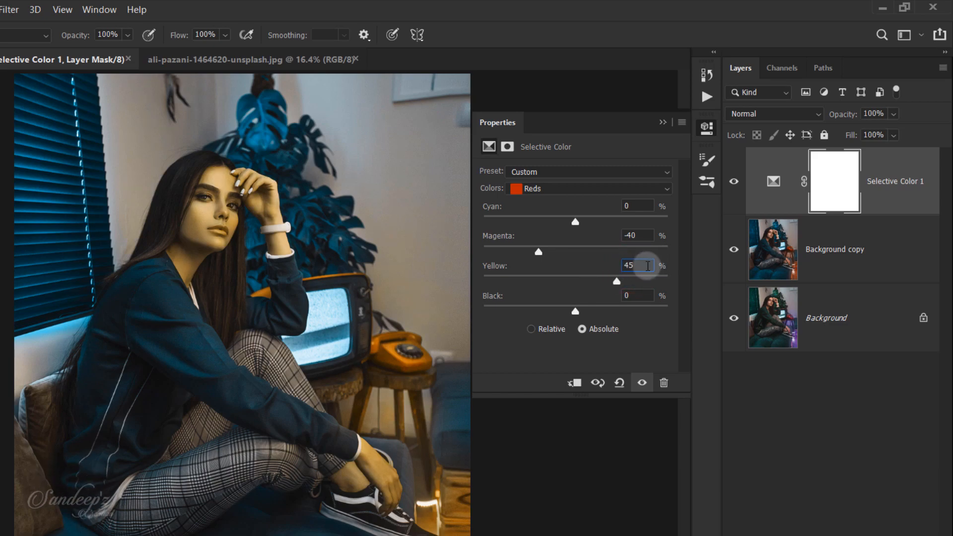
double_click(630, 265)
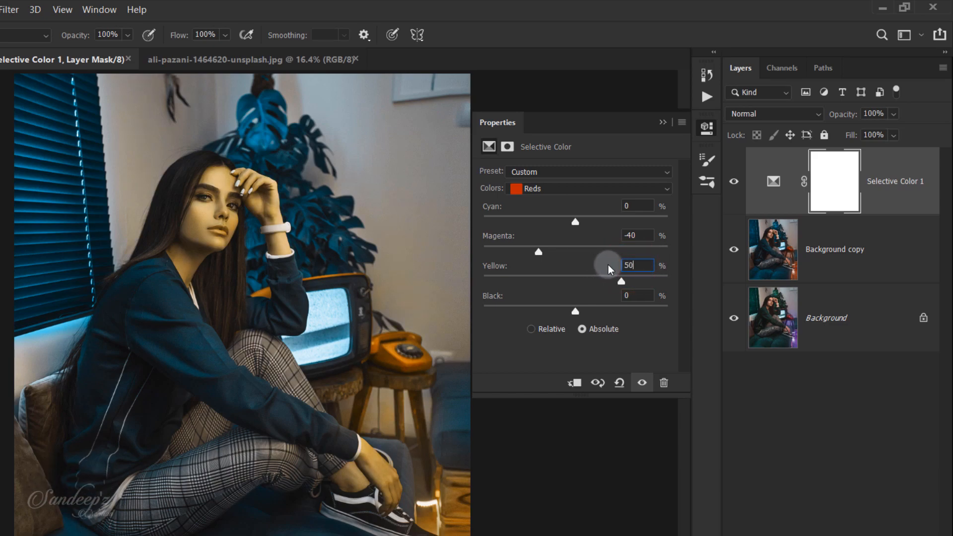
Step: Set Black to 10% for the Cyans in the Selective Color adjustment
left_click(615, 188)
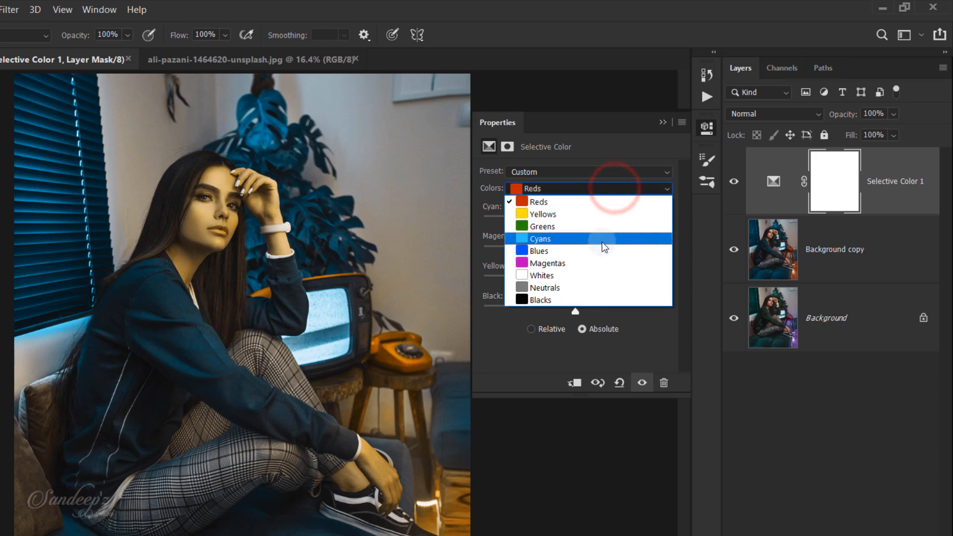
left_click(605, 243)
double_click(634, 296)
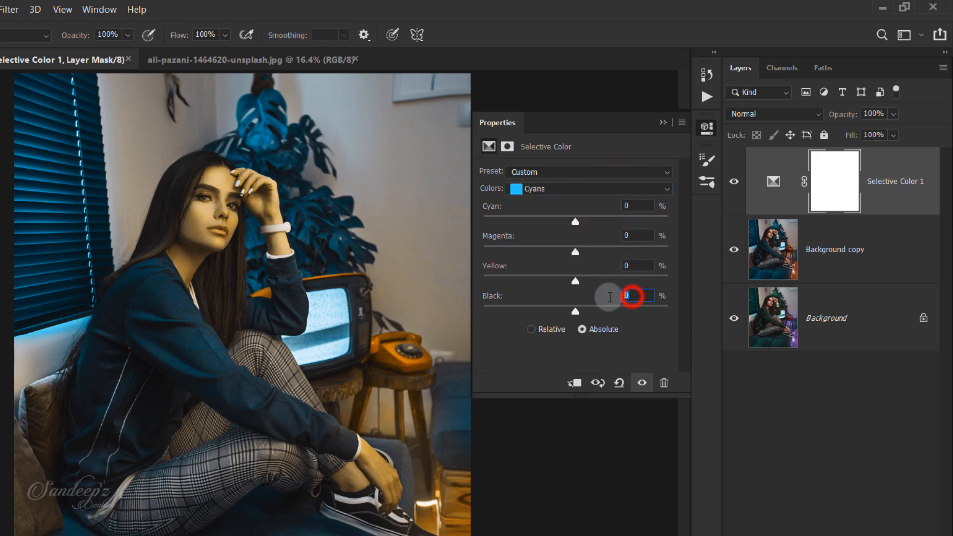
type("10")
Step: Set the Selective Color Blacks to Cyan +10%, Magenta +5%, Yellow +5% and Black 3%, and collapse the adjustment settings
left_click(614, 192)
left_click(595, 297)
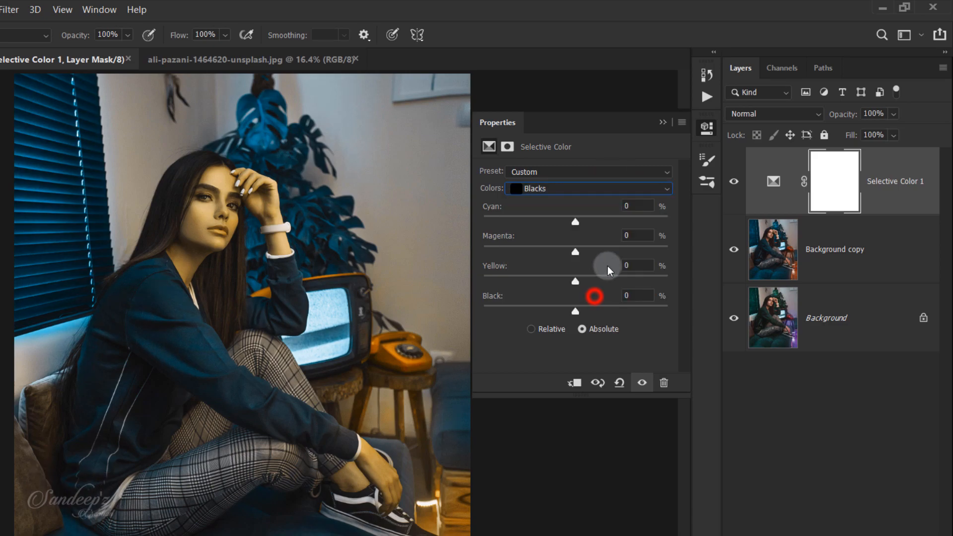
double_click(630, 206)
type("1")
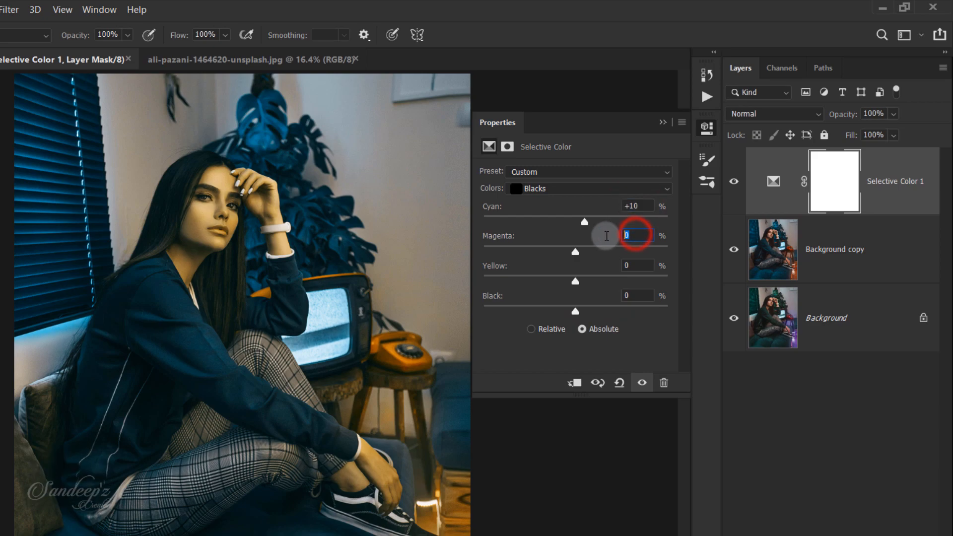
type("5")
left_click(638, 296)
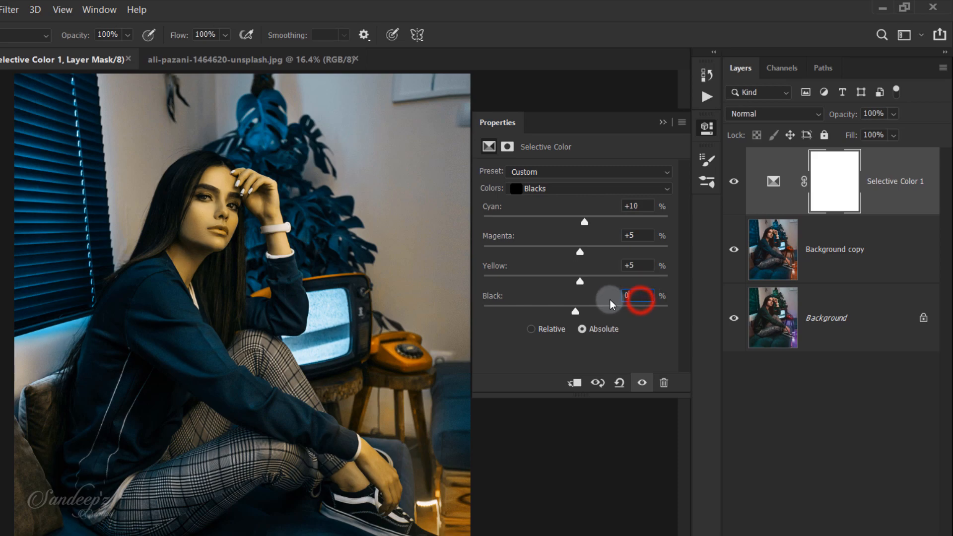
left_click(631, 295)
type("3")
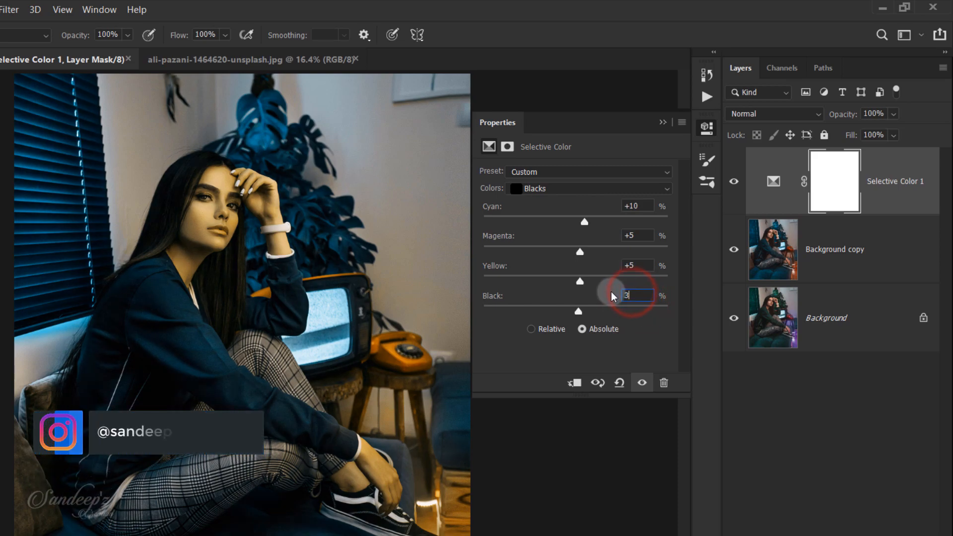
double_click(631, 296)
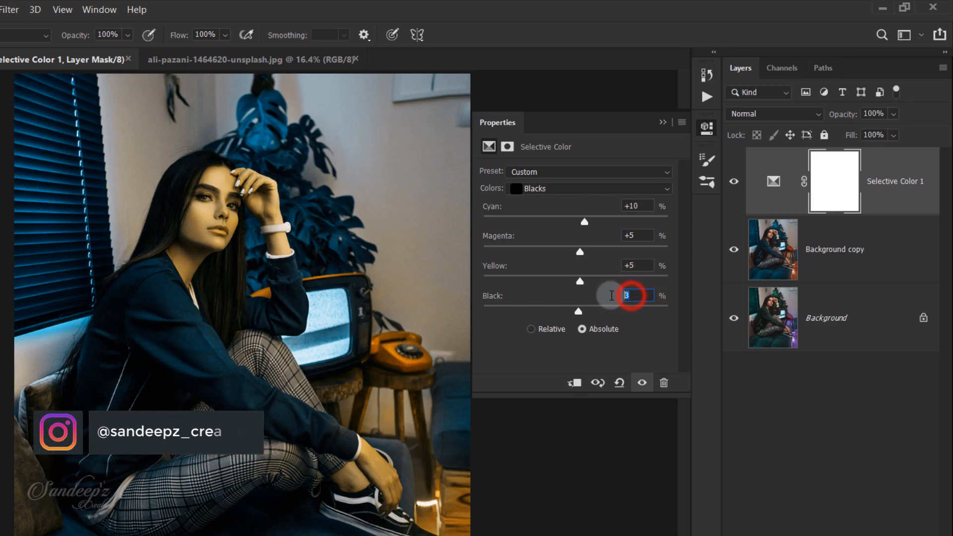
left_click(662, 123)
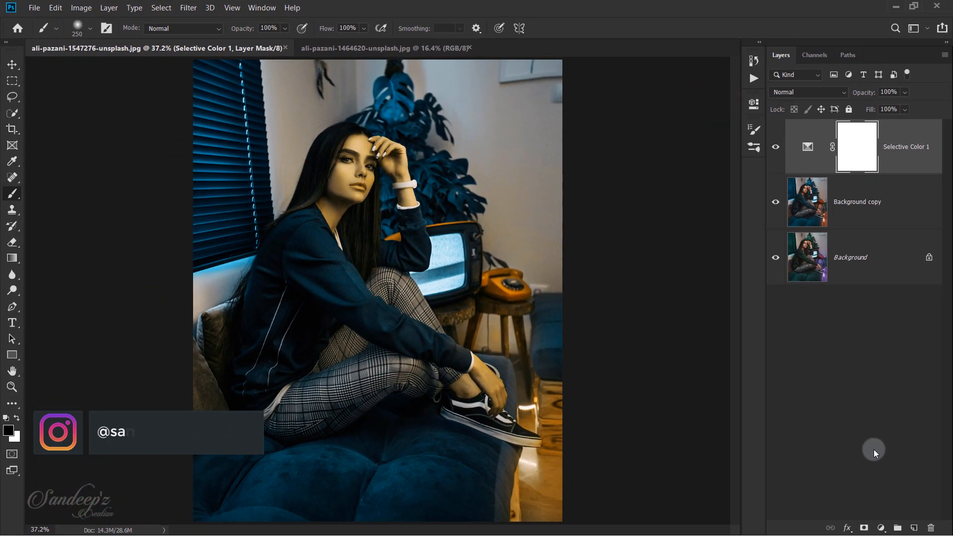
Step: Add a Curves adjustment layer, lift the RGB curve's black point slightly and anchor the curve with a point in the lower midtones
left_click(883, 527)
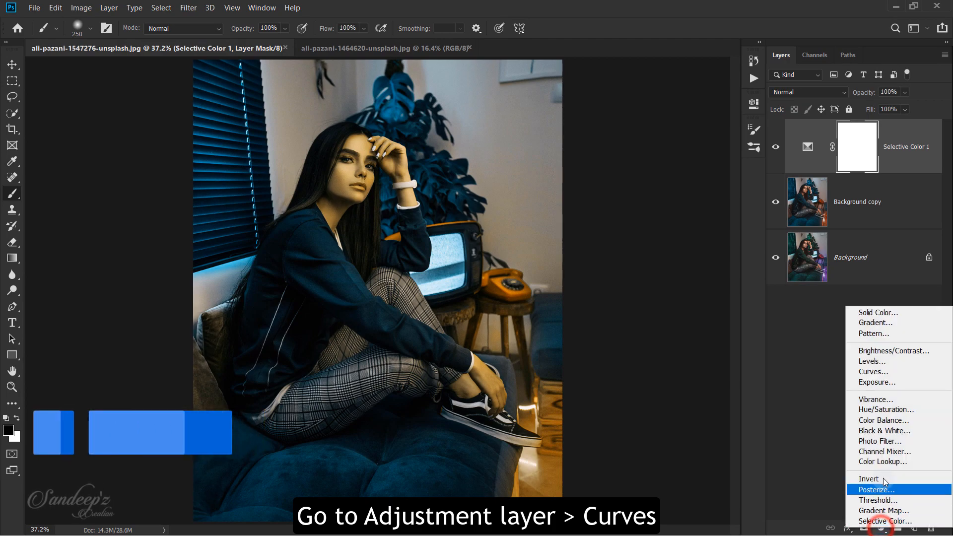
left_click(875, 372)
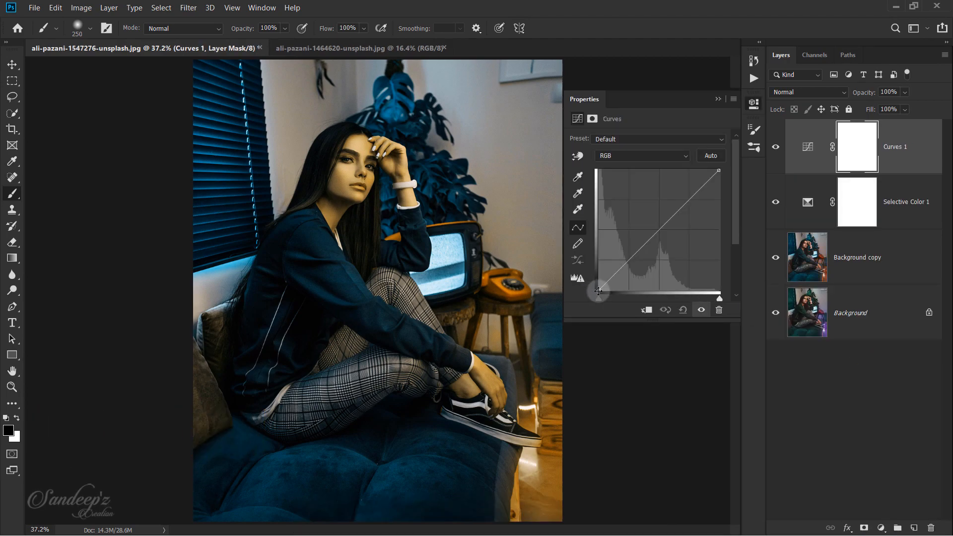
left_click_drag(598, 292, 596, 277)
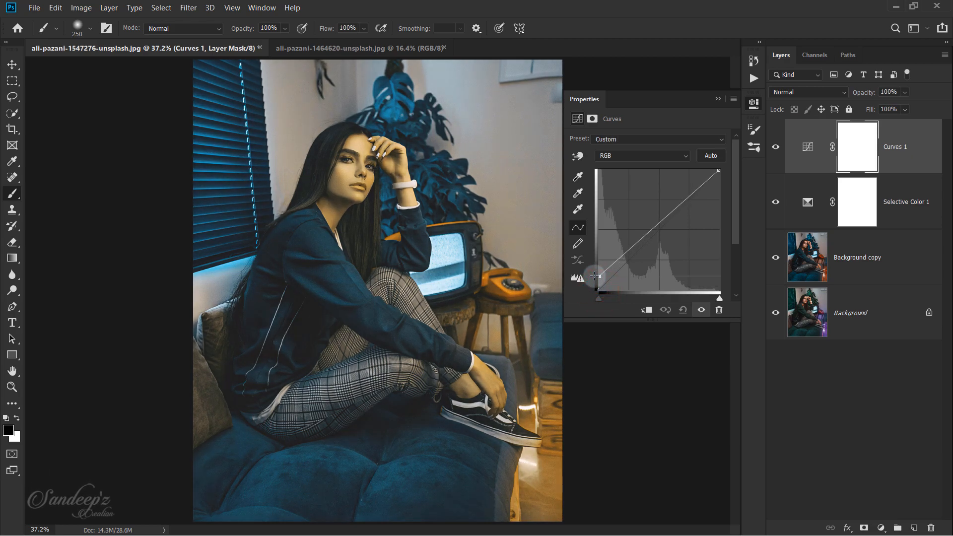
left_click(639, 241)
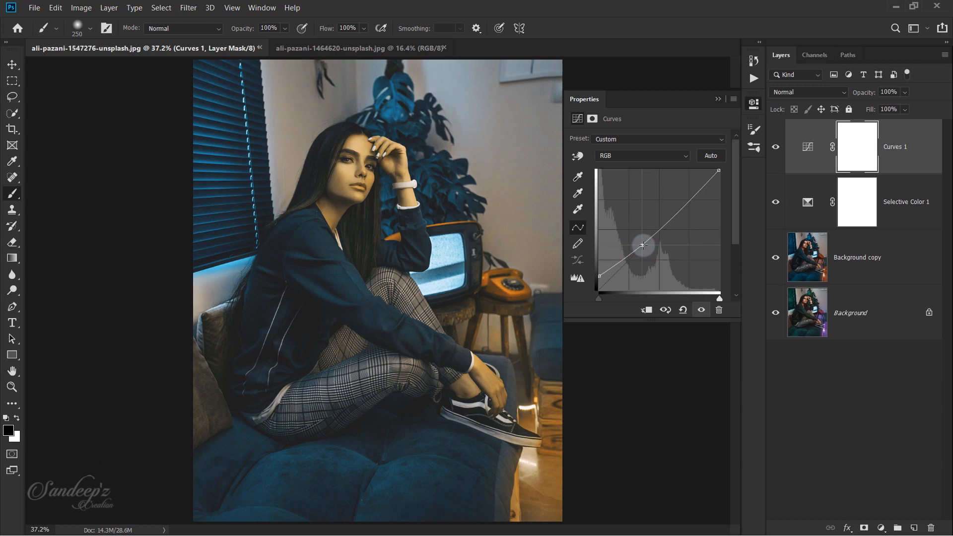
left_click(602, 276)
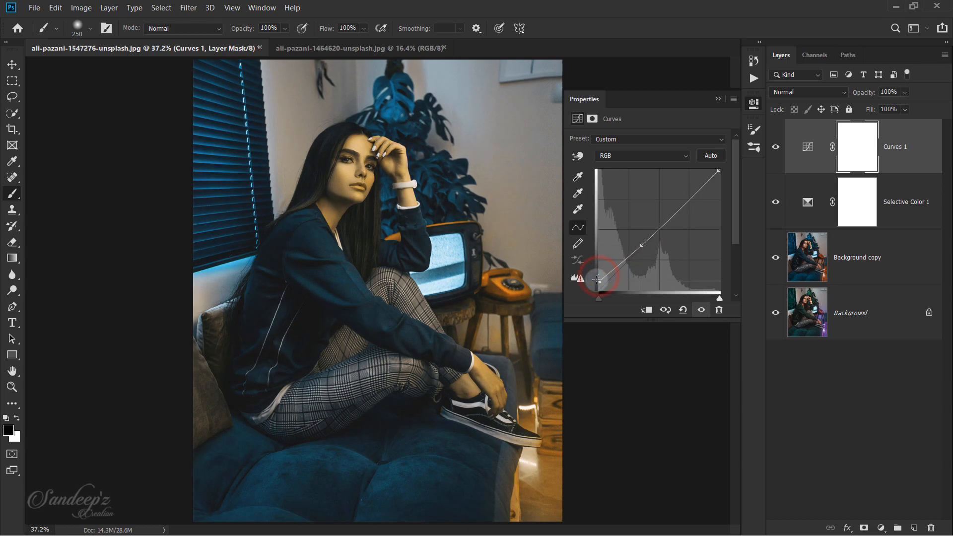
Step: Lower the white point and raise the black point of the Blue curve slightly, and collapse the adjustment settings
left_click(638, 162)
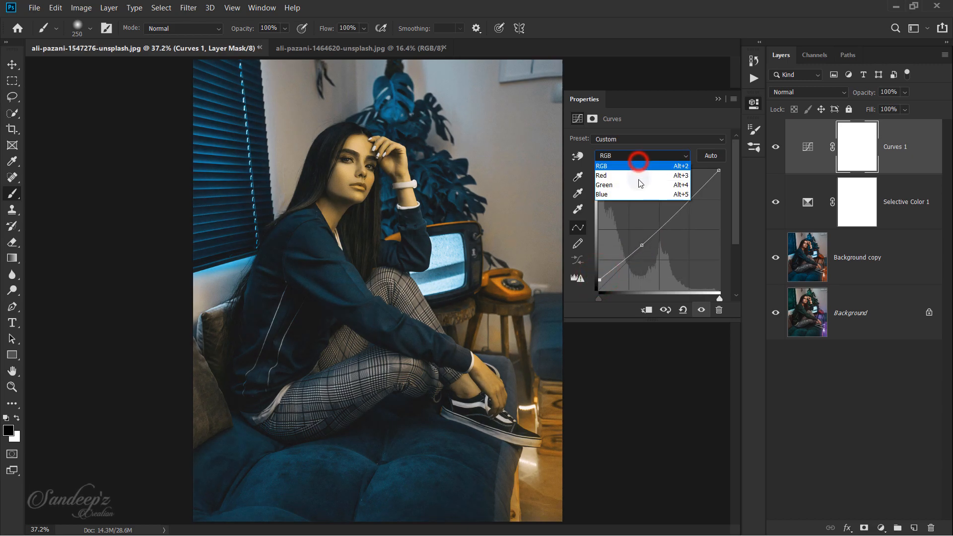
left_click(639, 194)
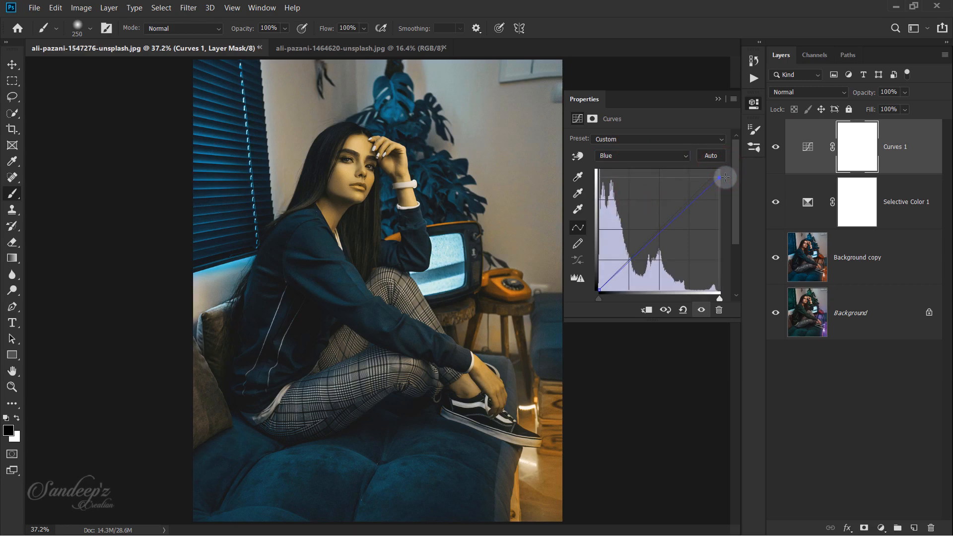
left_click_drag(598, 284, 600, 278)
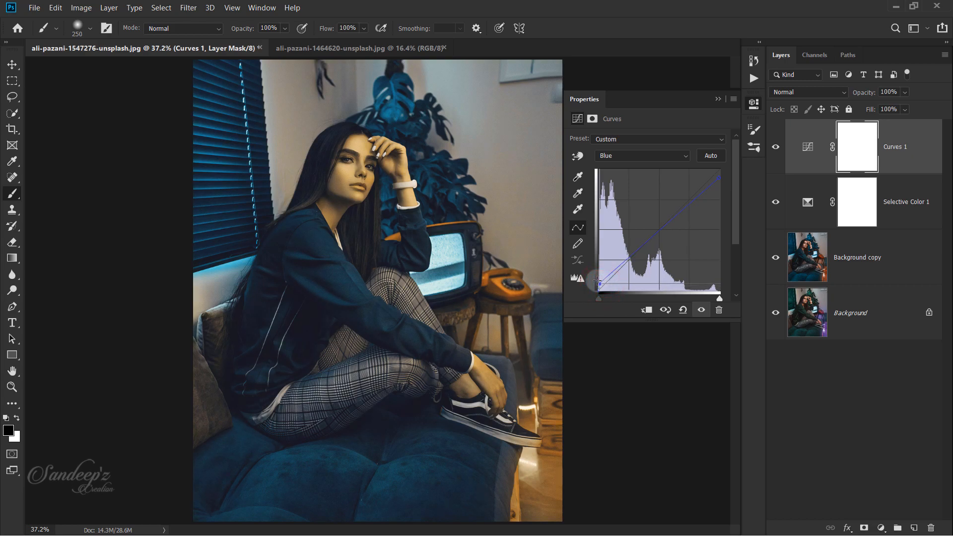
left_click(724, 101)
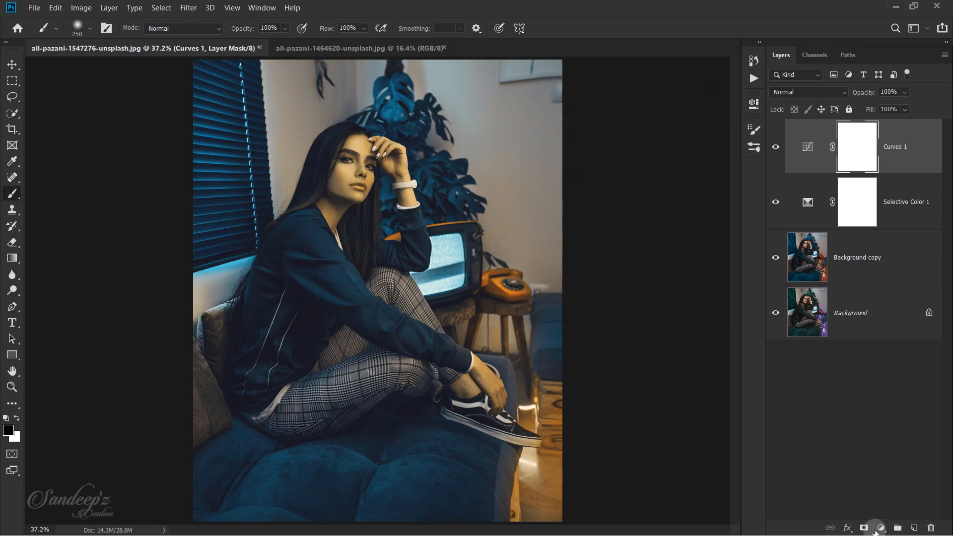
Step: Add a Gradient Map adjustment layer using the Violet, Orange preset and collapse its settings
left_click(876, 529)
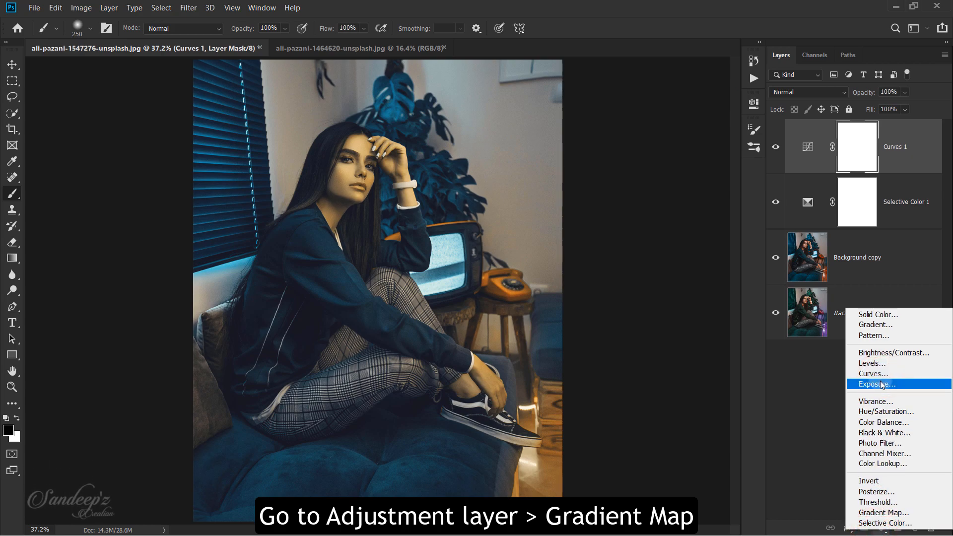
left_click(883, 512)
left_click(691, 142)
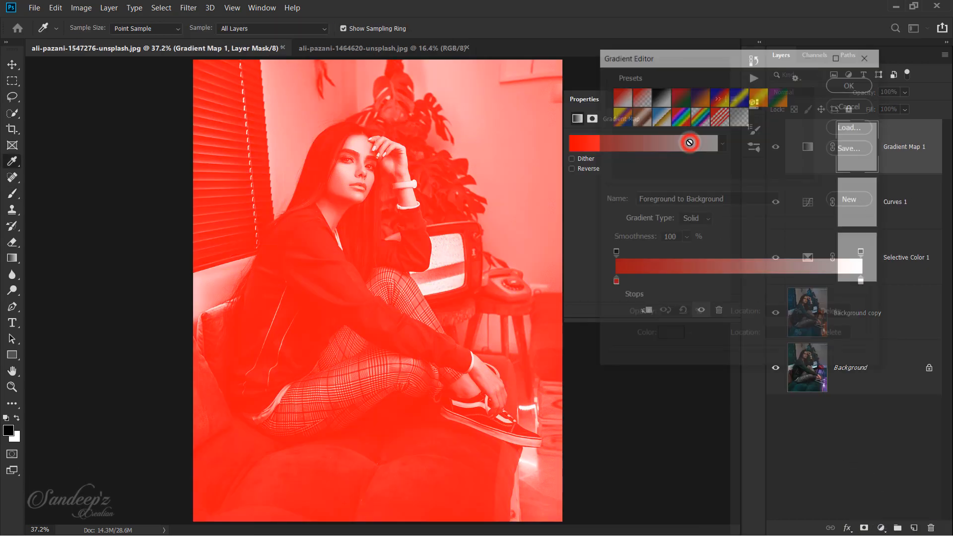
left_click(699, 101)
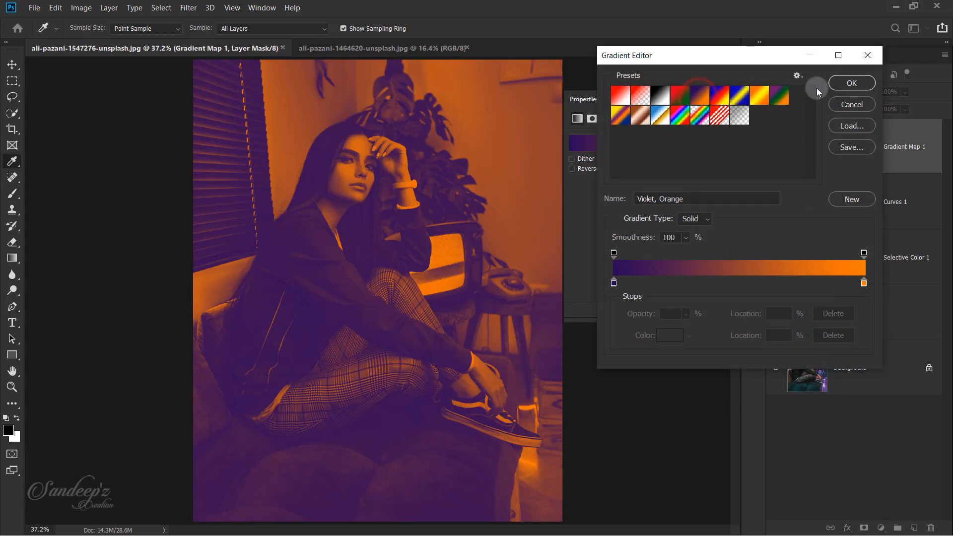
left_click(842, 83)
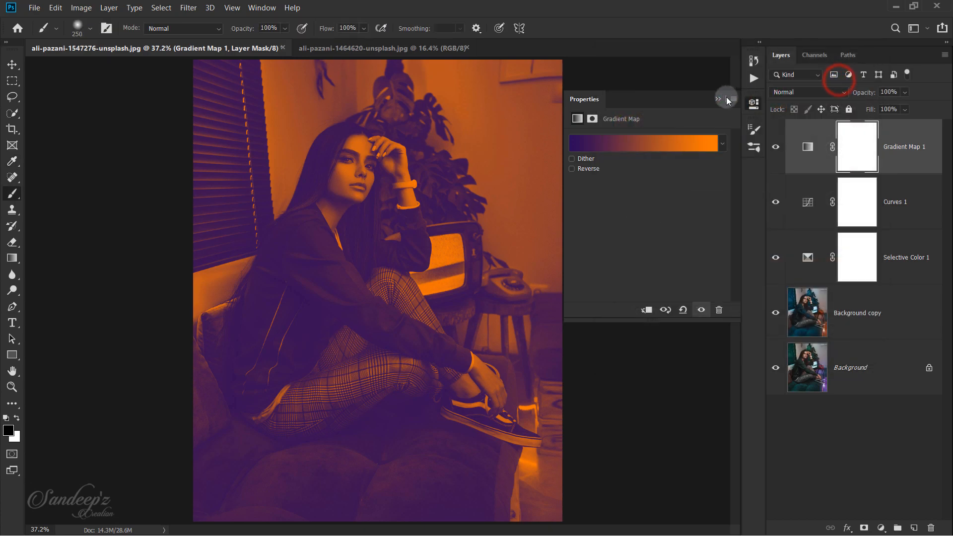
left_click(718, 101)
Step: Set the Gradient Map layer's blend mode to Soft Light and its opacity to 10%
left_click(796, 93)
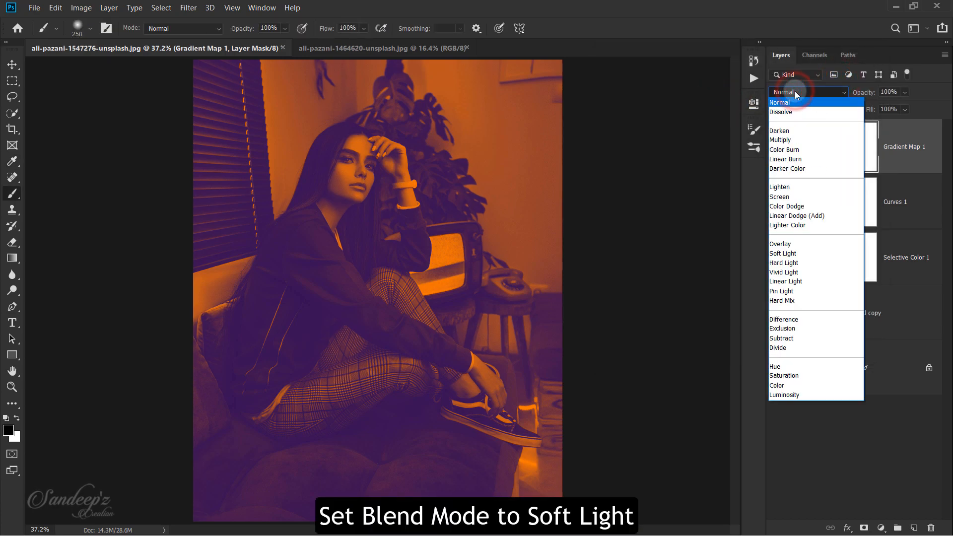
left_click(783, 254)
left_click(887, 92)
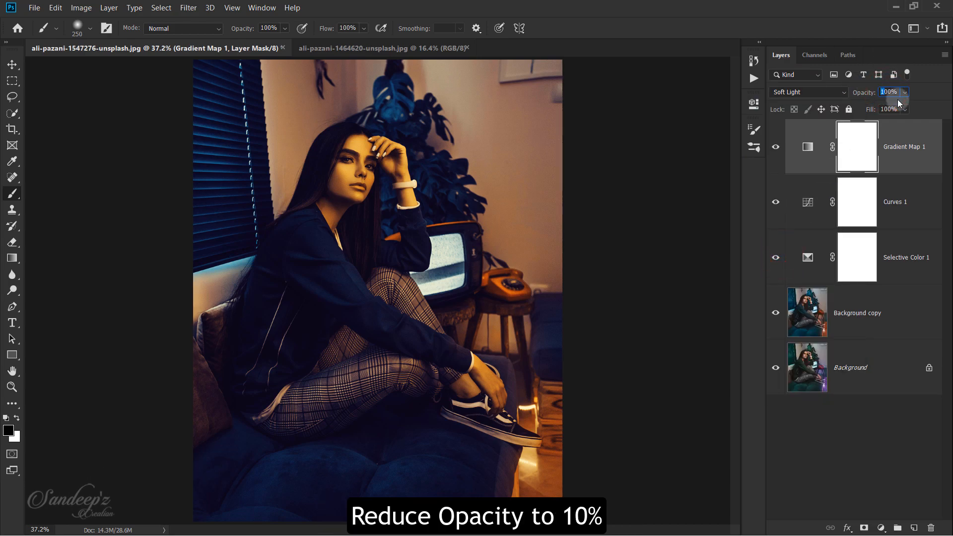
type("10")
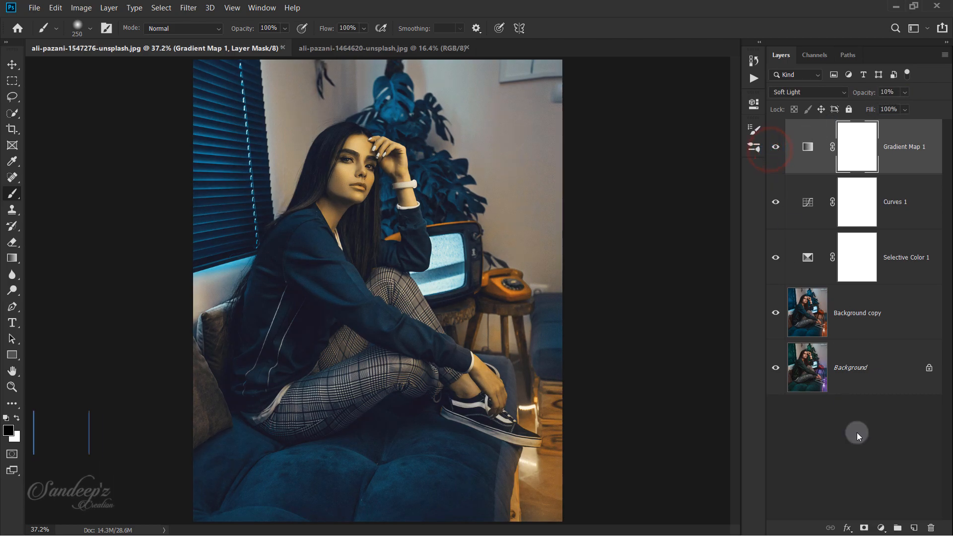
Step: Add a Brightness/Contrast adjustment layer with Brightness 2 and Contrast 10, and collapse its settings
left_click(881, 528)
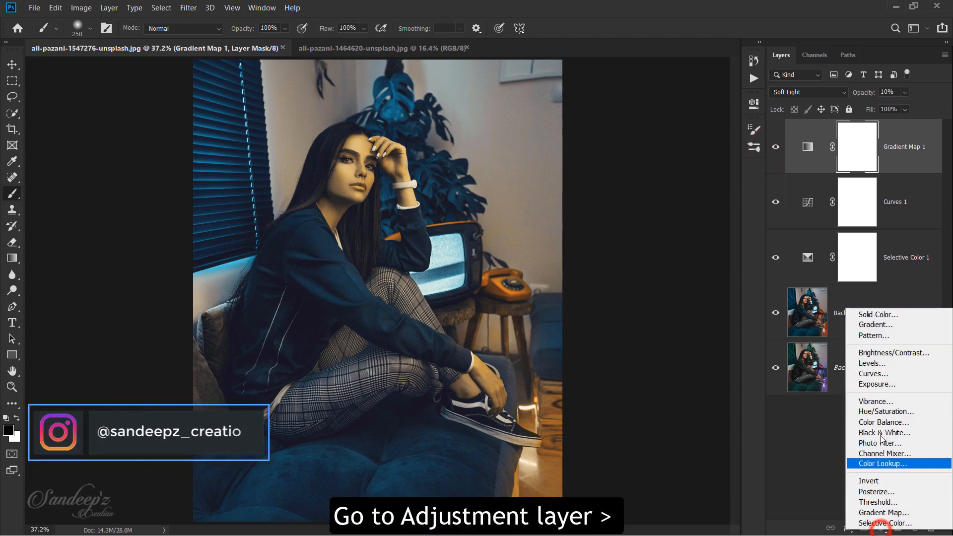
left_click(889, 353)
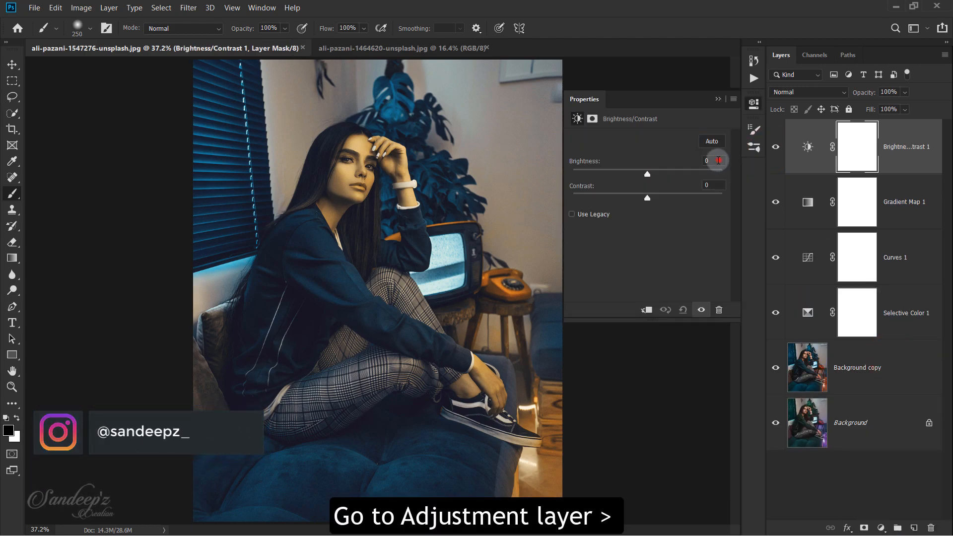
type("2")
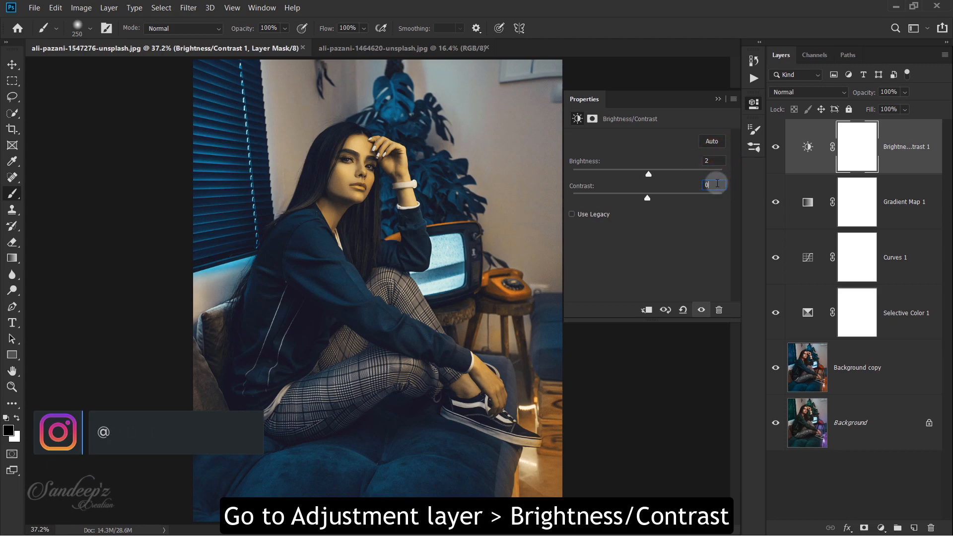
type("1")
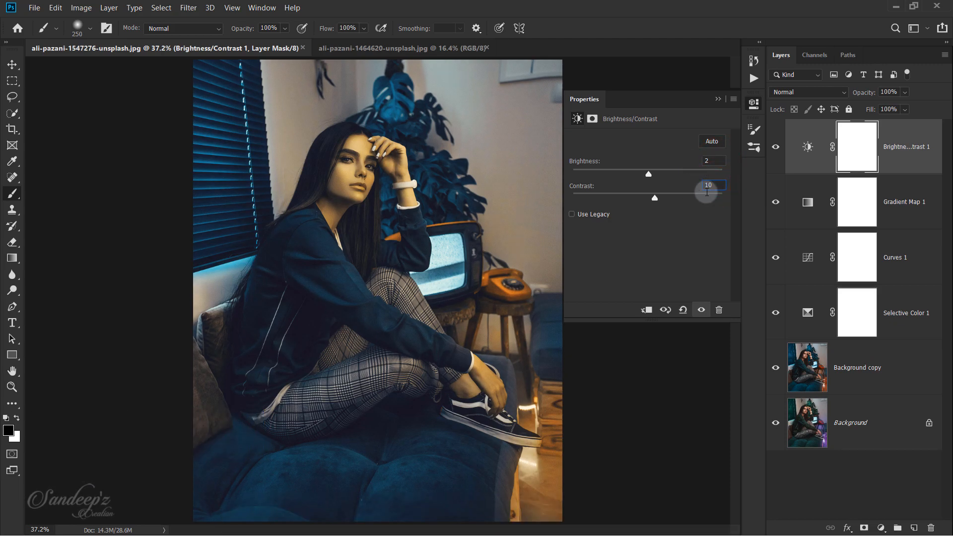
left_click(718, 98)
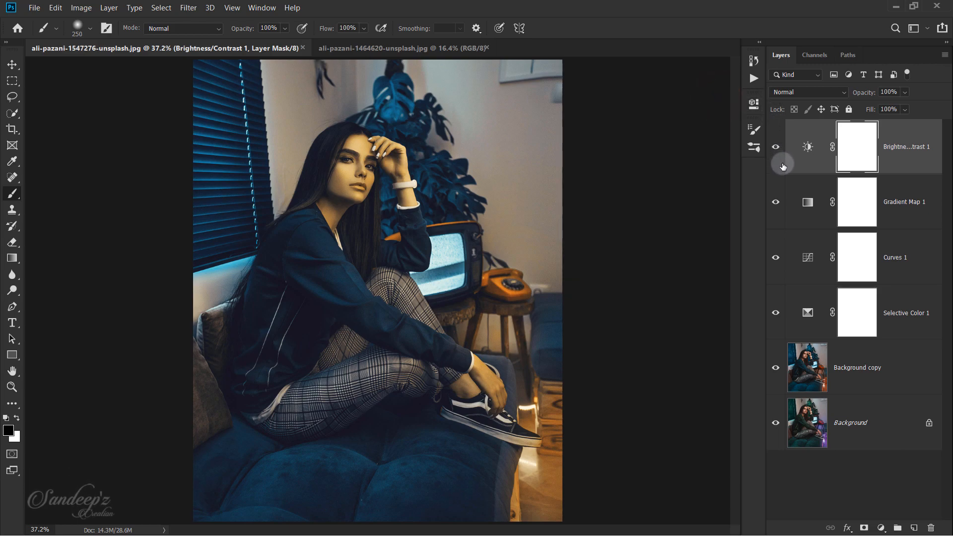
Step: Compare the graded portrait with the original by repeatedly hiding and showing every layer except Background
left_click(775, 424, "alt")
left_click(775, 425, "alt")
left_click(775, 425, "alt")
left_click(775, 425, "alt")
left_click(775, 425, "alt")
left_click(775, 425, "alt")
left_click(776, 425, "alt")
left_click(775, 425, "alt")
left_click(775, 424, "alt")
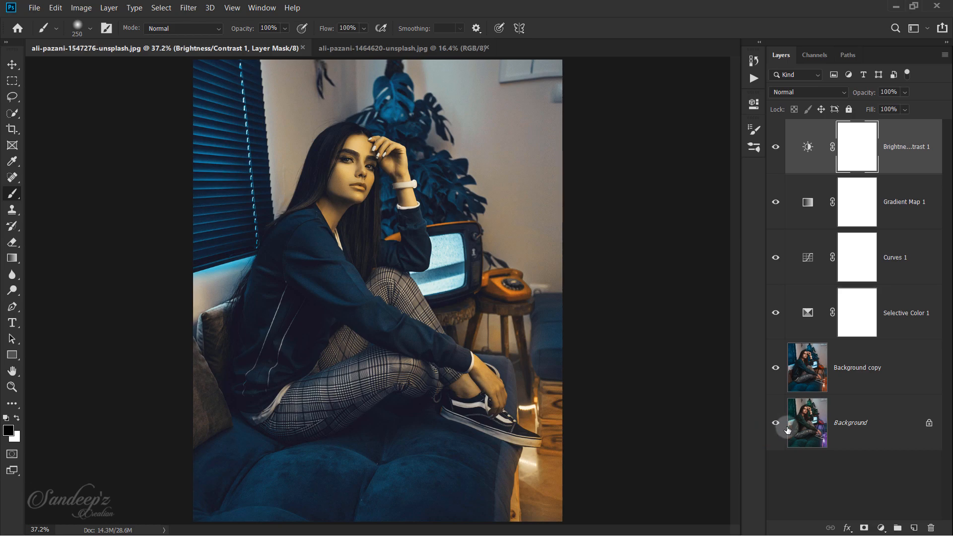
Step: Switch to the second portrait document, show the actions list and start loading an action file
left_click(431, 48)
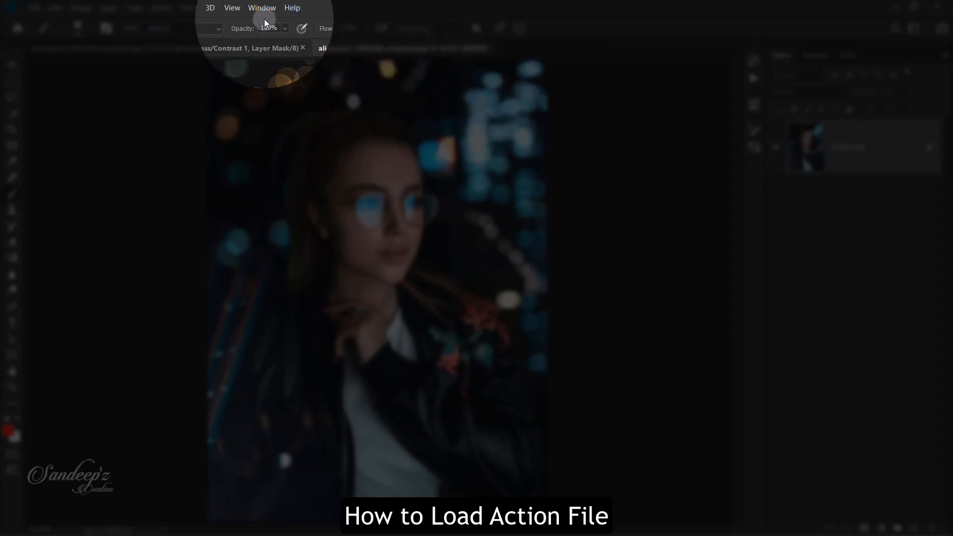
left_click(262, 8)
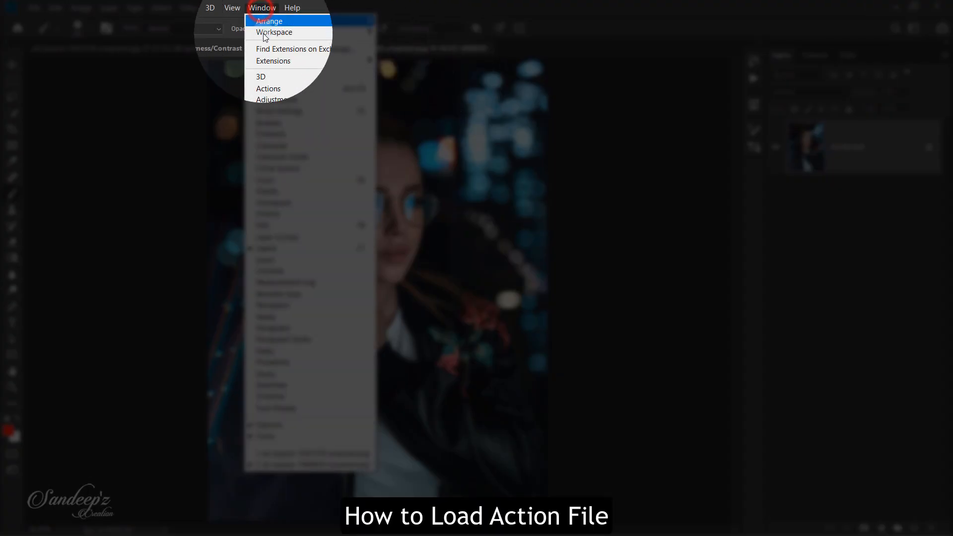
left_click(269, 89)
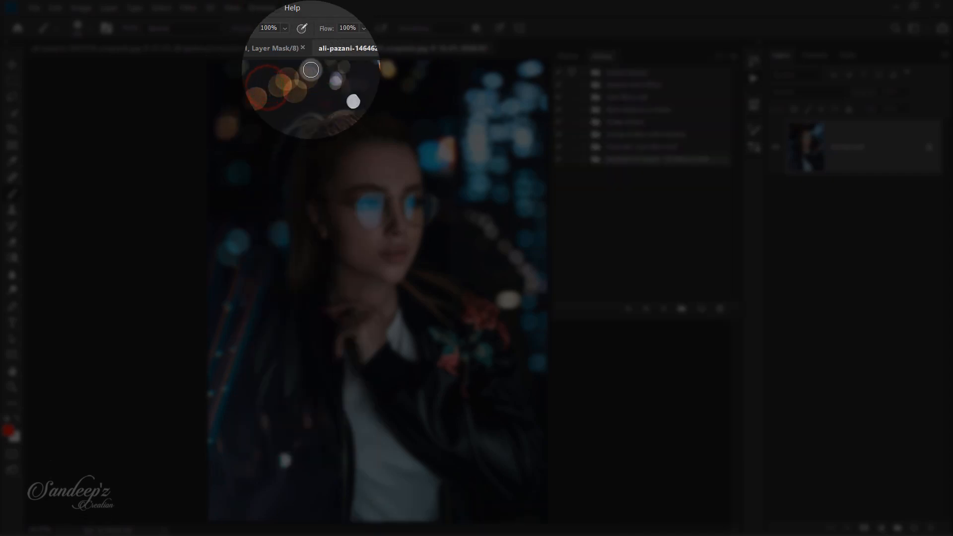
left_click(734, 56)
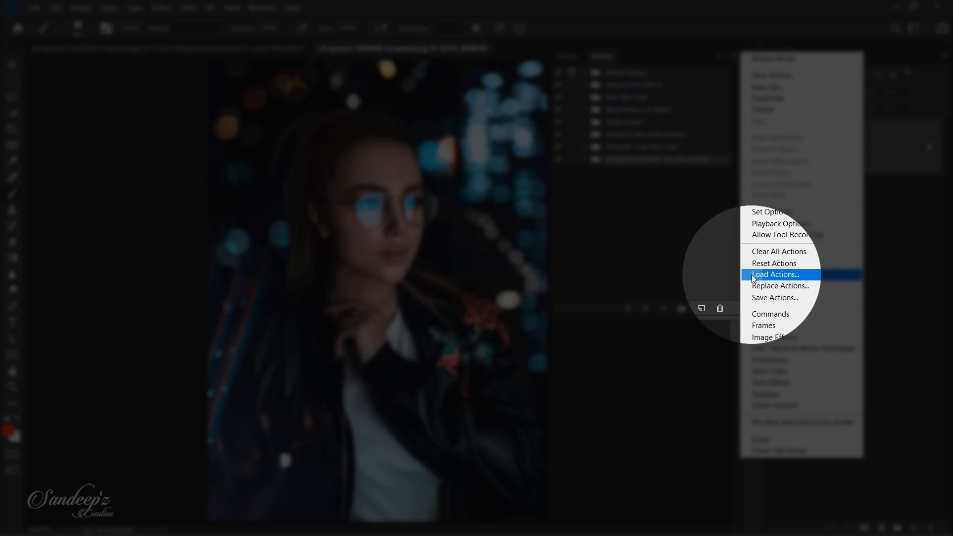
left_click(765, 275)
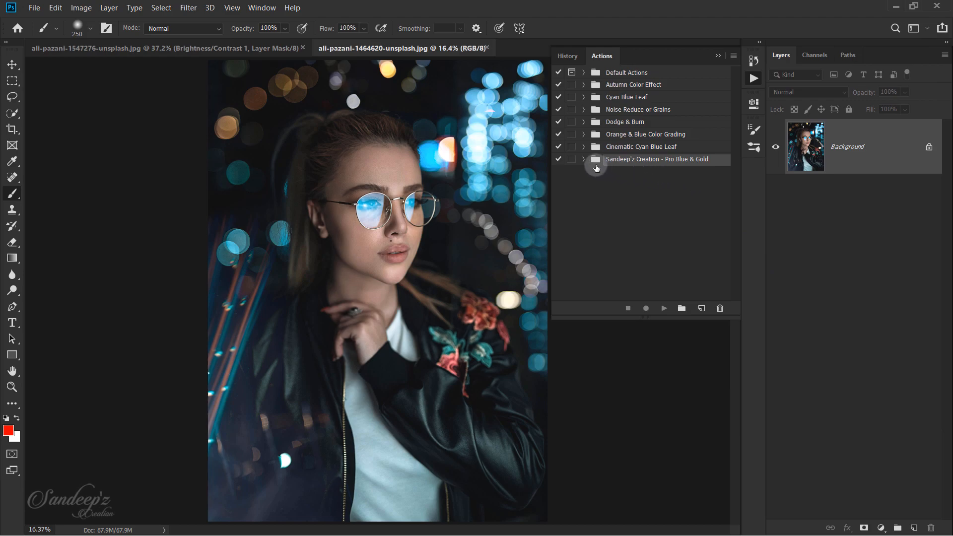
Step: Run the "Click Here to Start" action from the Pro Blue & Gold set on the portrait and collapse the actions list
left_click(625, 172)
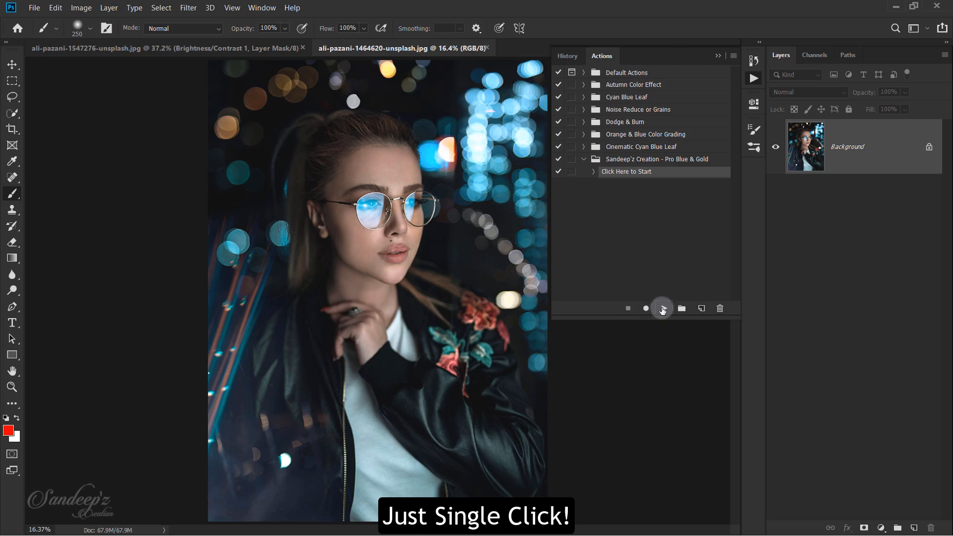
left_click(663, 308)
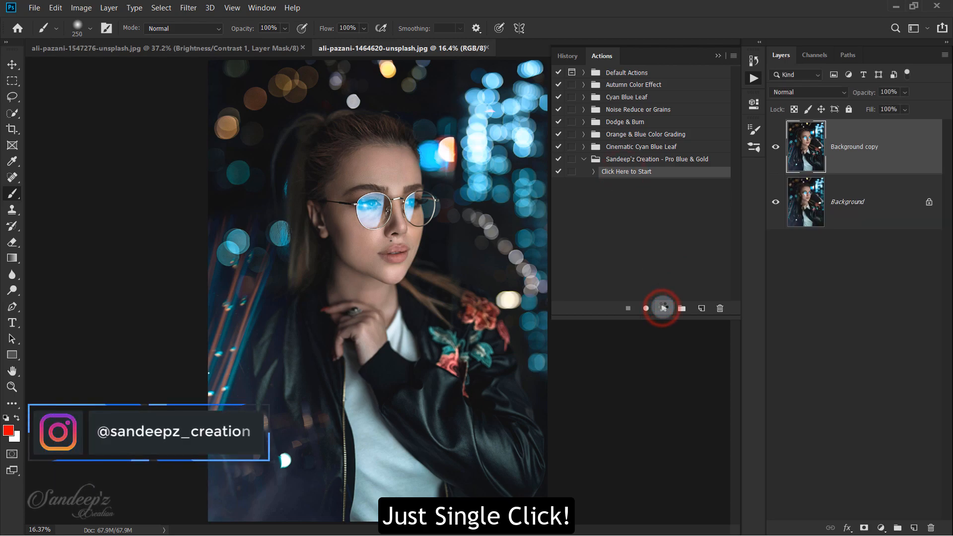
left_click(719, 56)
Step: Expand the Pro Blue & Gpld layer group and toggle its visibility repeatedly to compare the portrait before and after grading
left_click(791, 128)
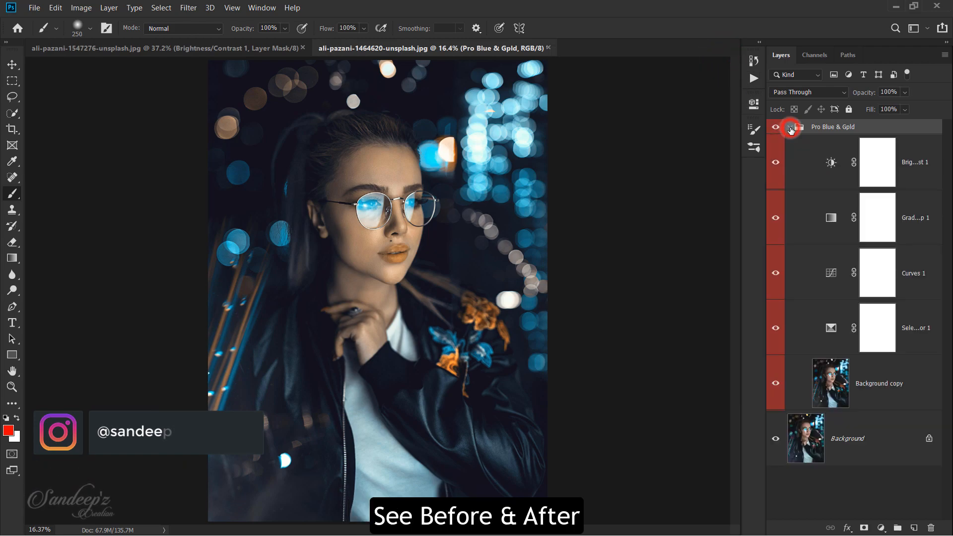
left_click(777, 129)
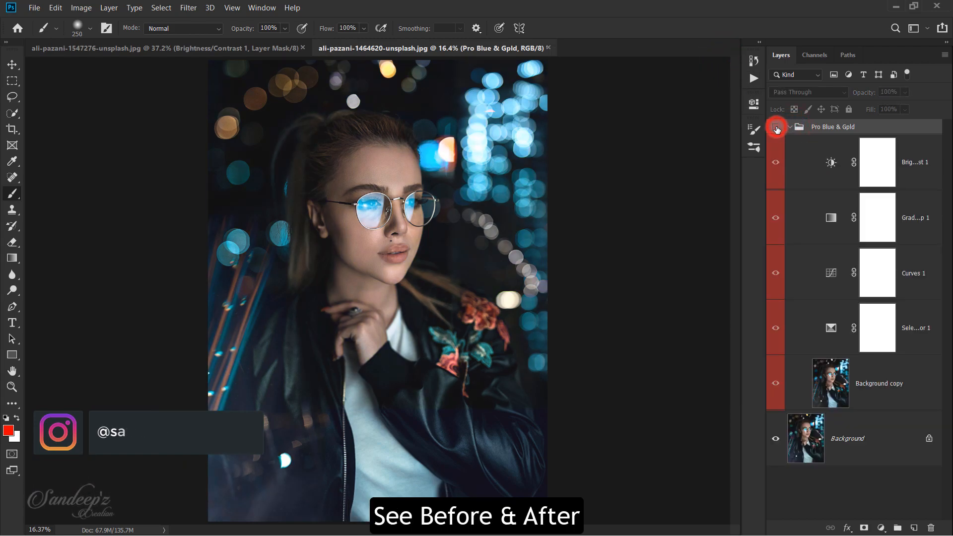
left_click(776, 128)
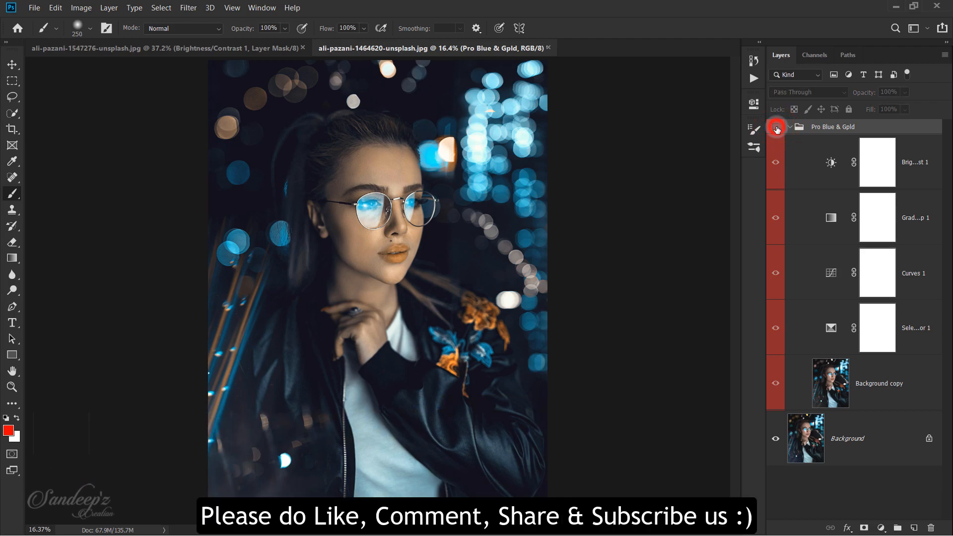
left_click(777, 128)
left_click(776, 129)
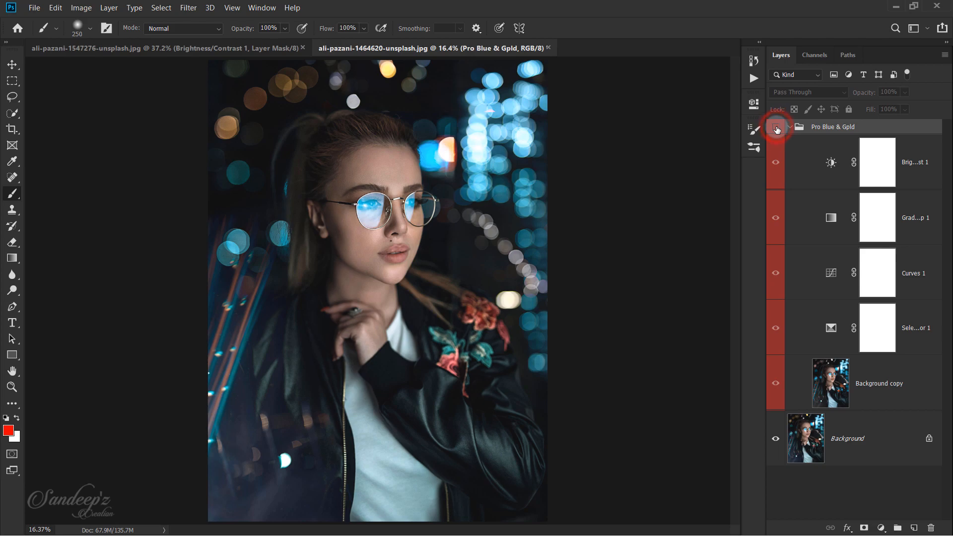
left_click(776, 128)
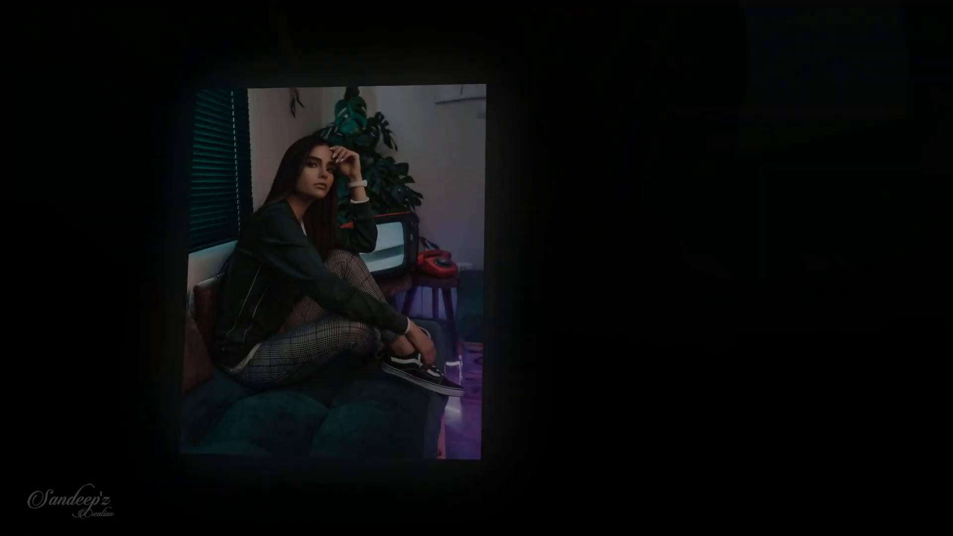